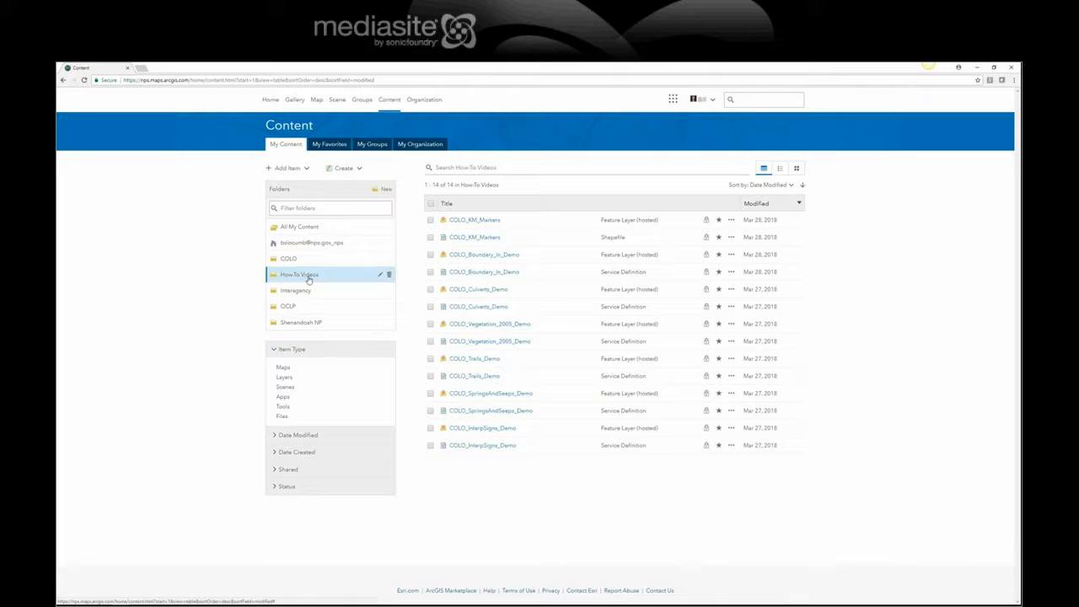
- Start creating a new map in the How-To Videos folder with the title Colonial NHP Basemap
left_click(356, 170)
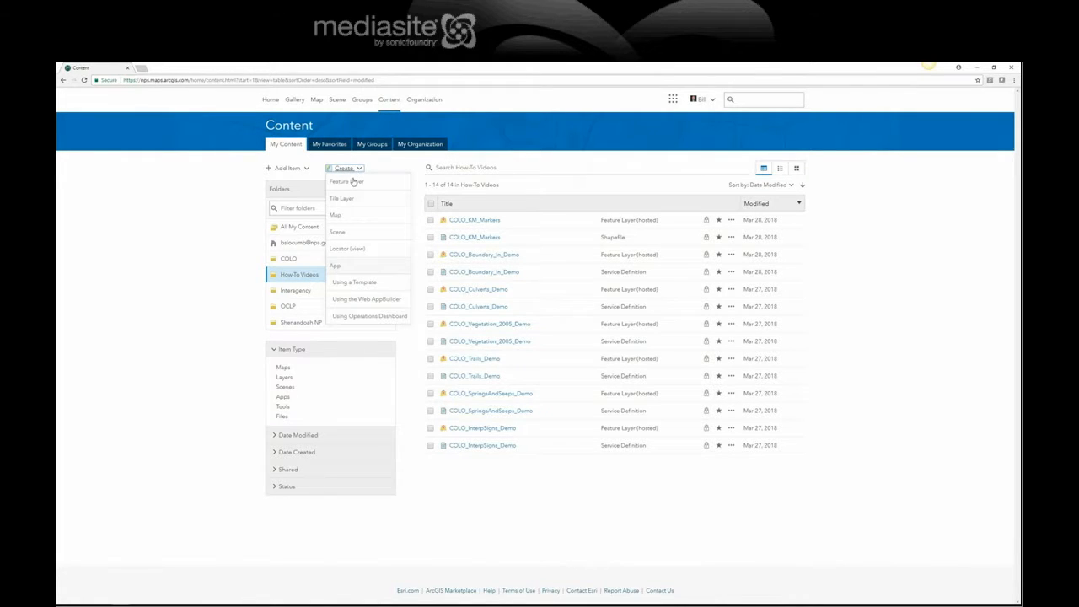
left_click(342, 222)
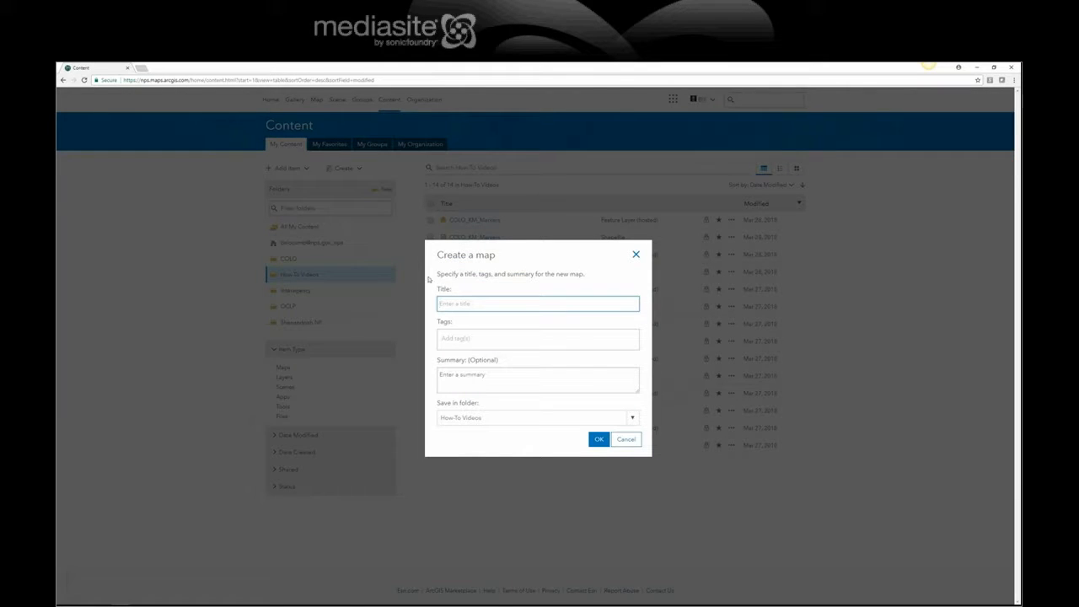
type("Colonial NHP Basemaop")
- Tag the new map with COLO, Colonial NHP and Basemap
left_click(455, 338)
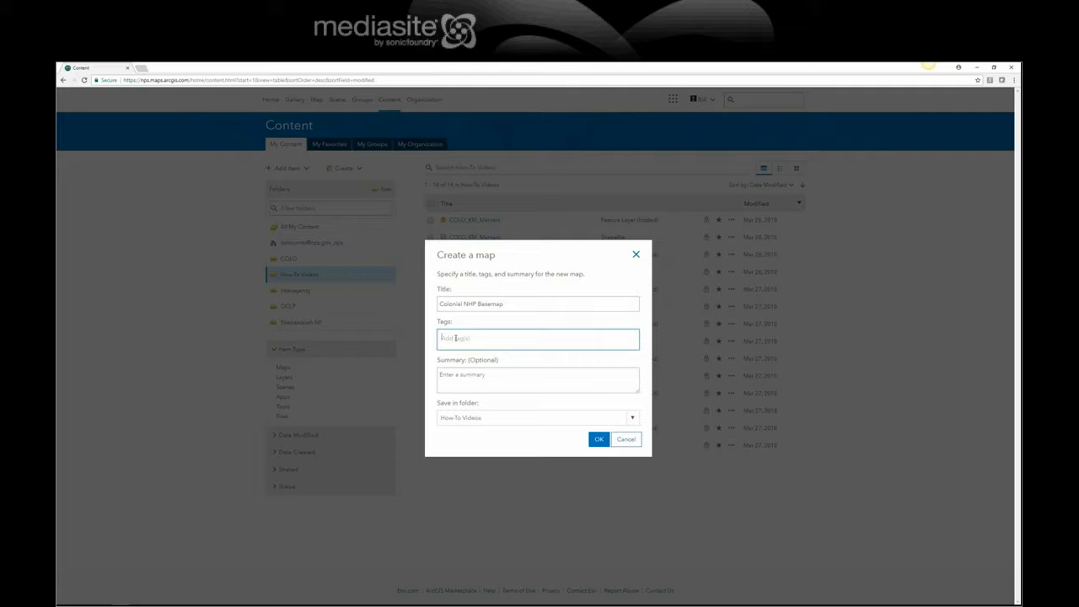
type("Co")
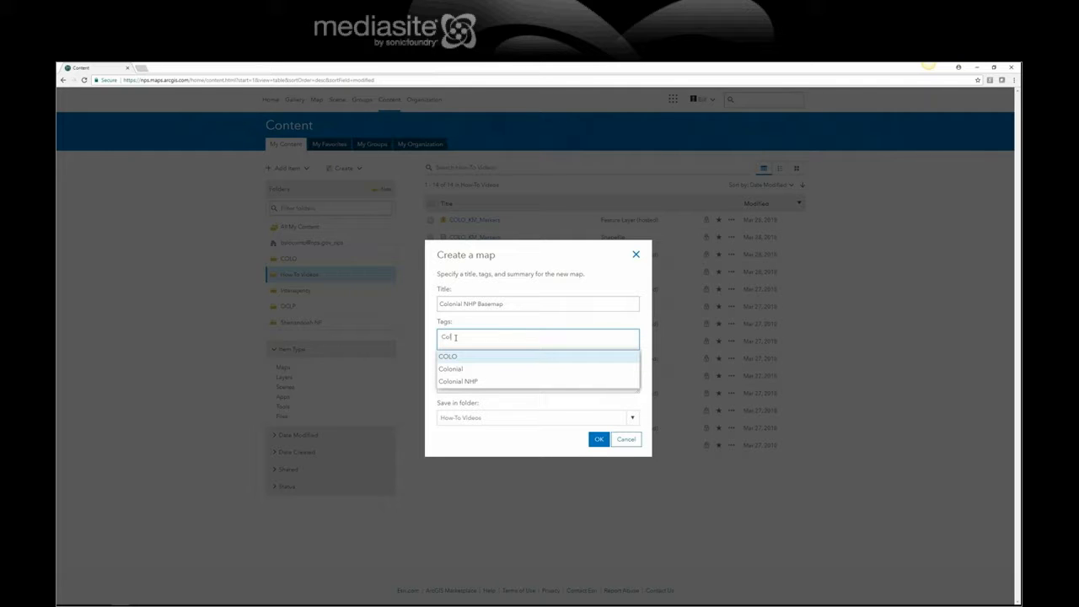
type("l")
left_click(467, 356)
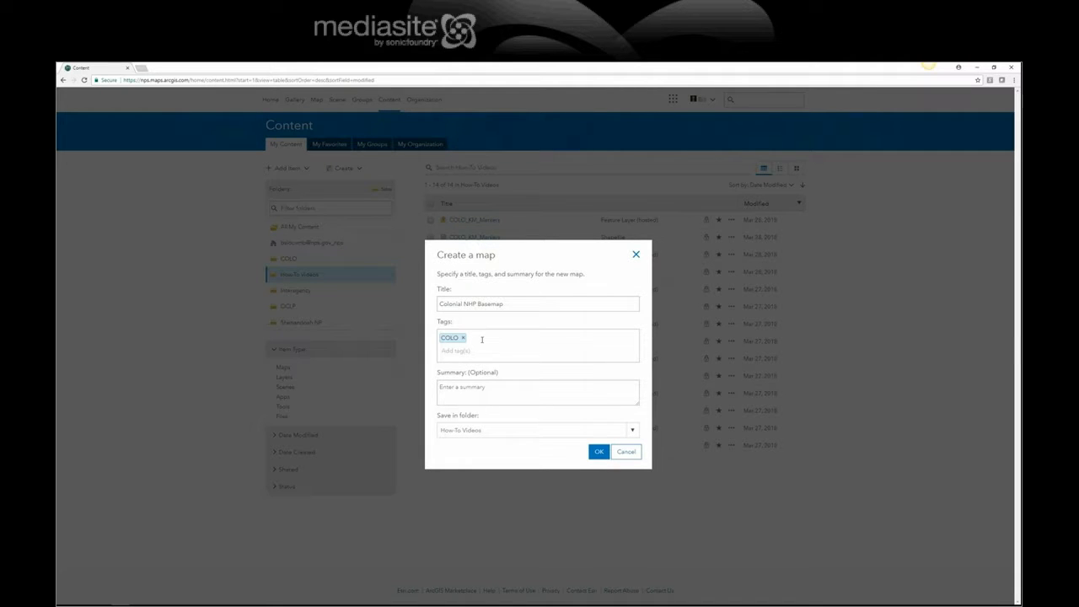
left_click(486, 348)
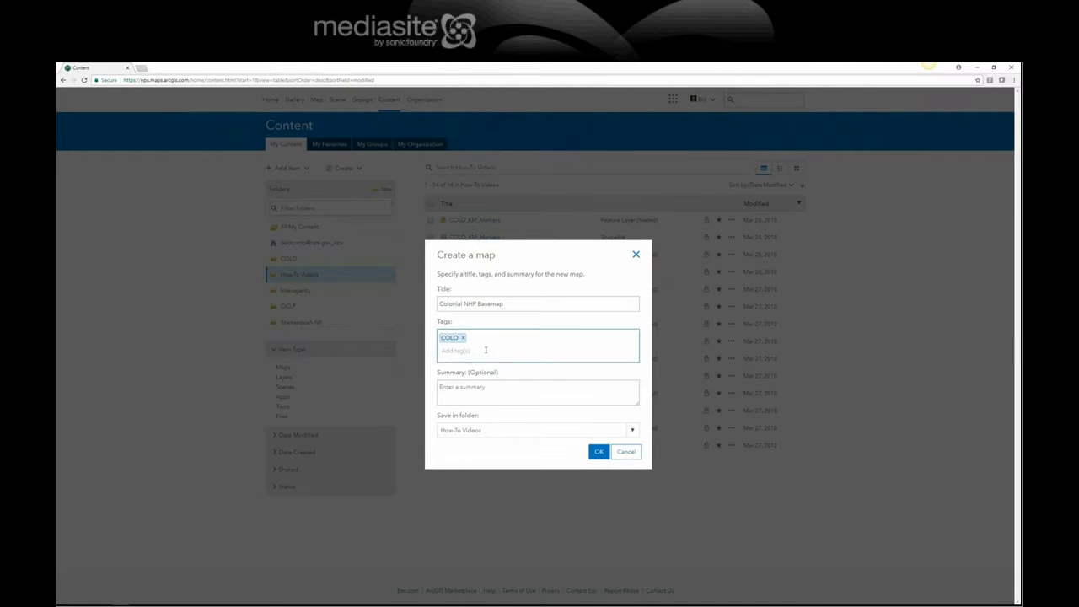
type("coloina")
key("BackSpace")
key("BackSpace")
key("BackSpace")
key("BackSpace")
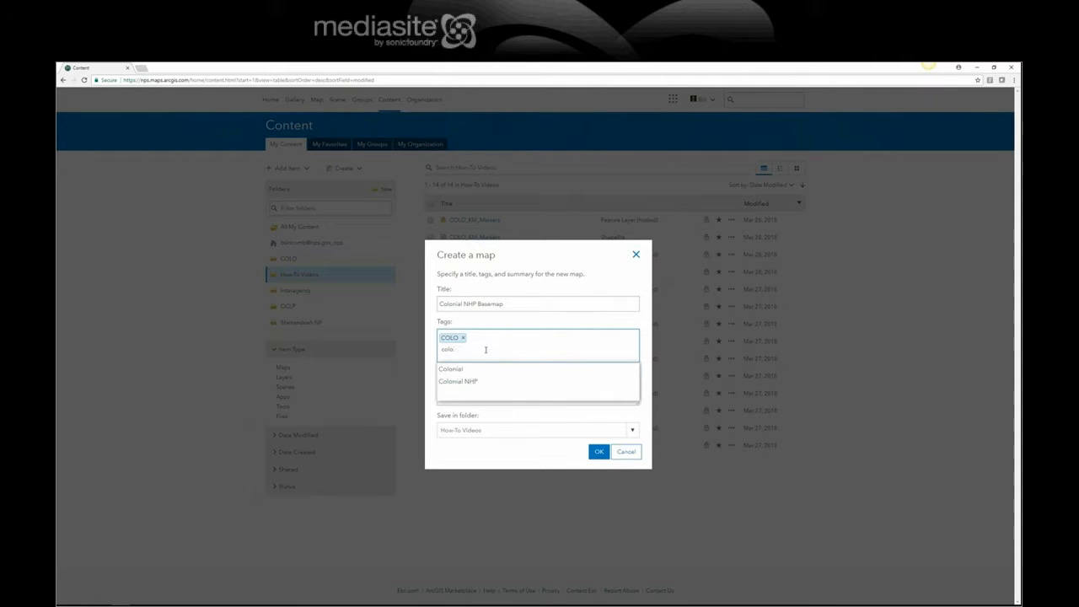
left_click(469, 382)
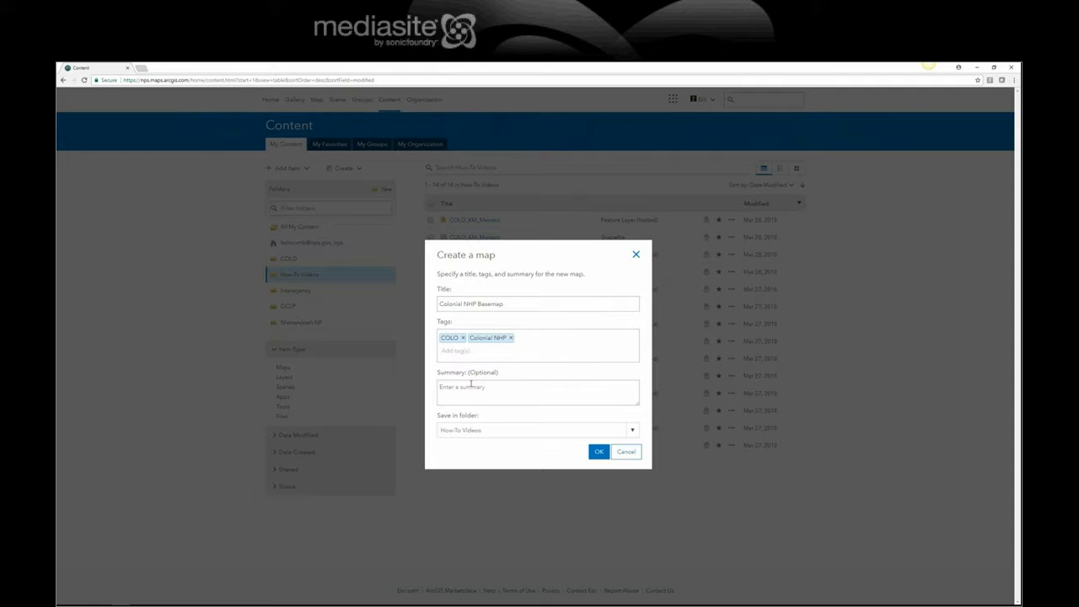
type("B")
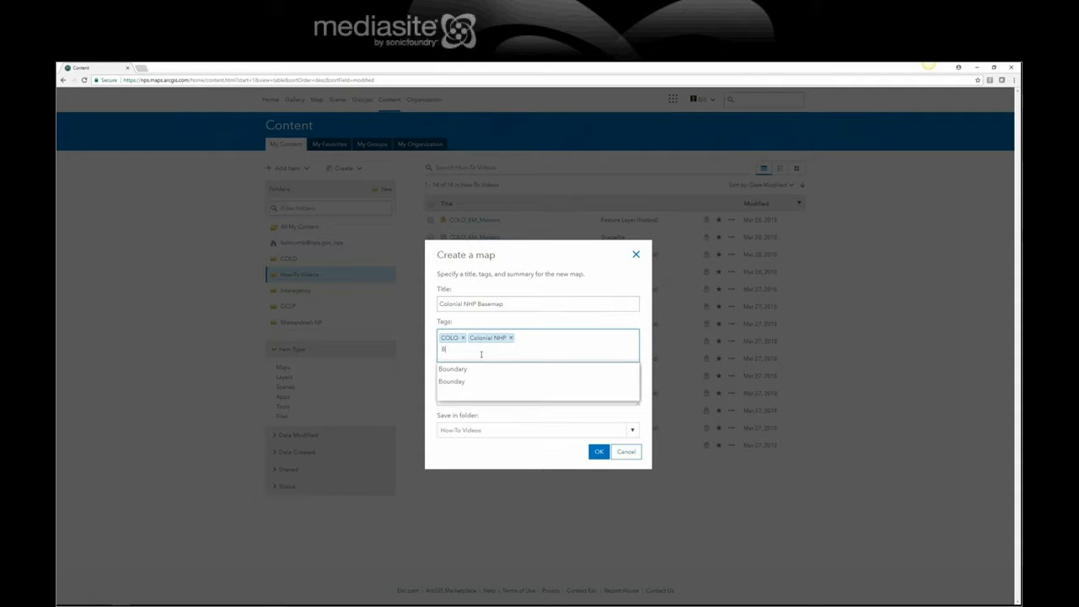
type("asema")
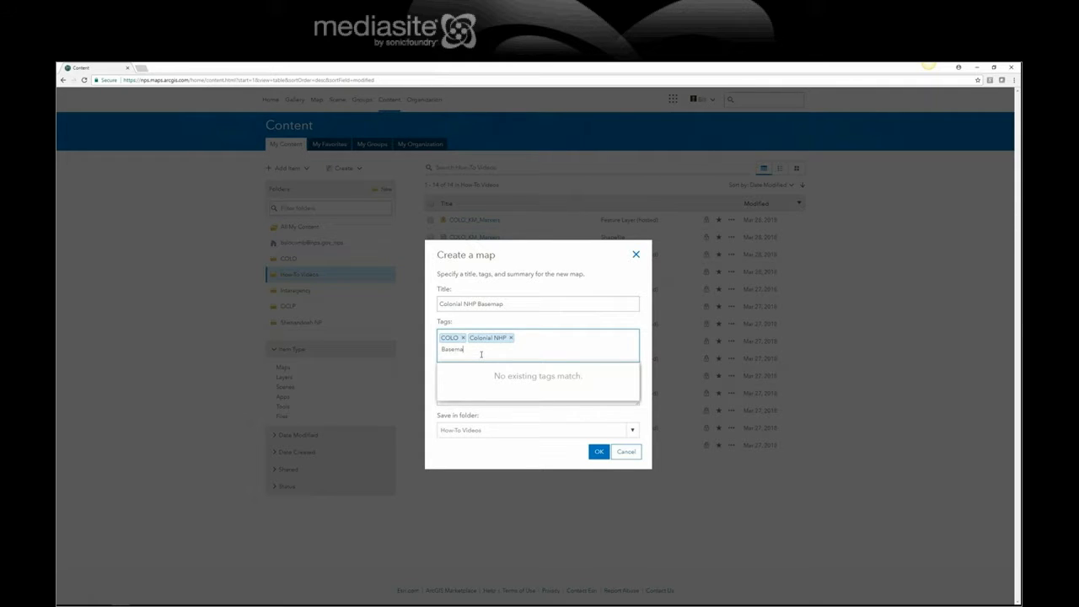
type("p")
key("Return")
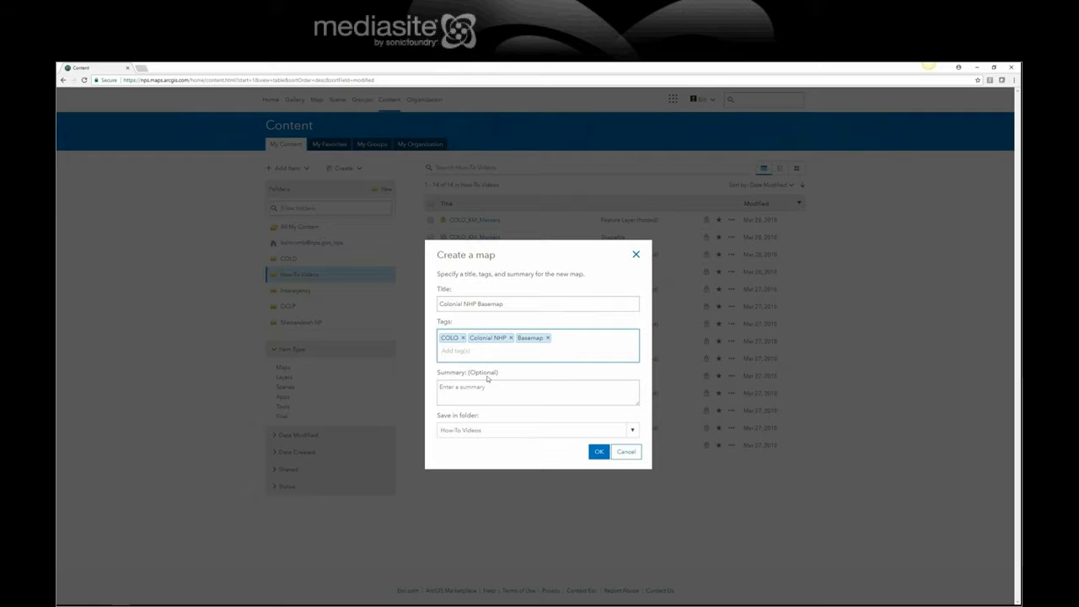
- Copy the title Colonial NHP Basemap into the summary and create the map
left_click_drag(512, 309, 426, 305)
key("ctrl+c")
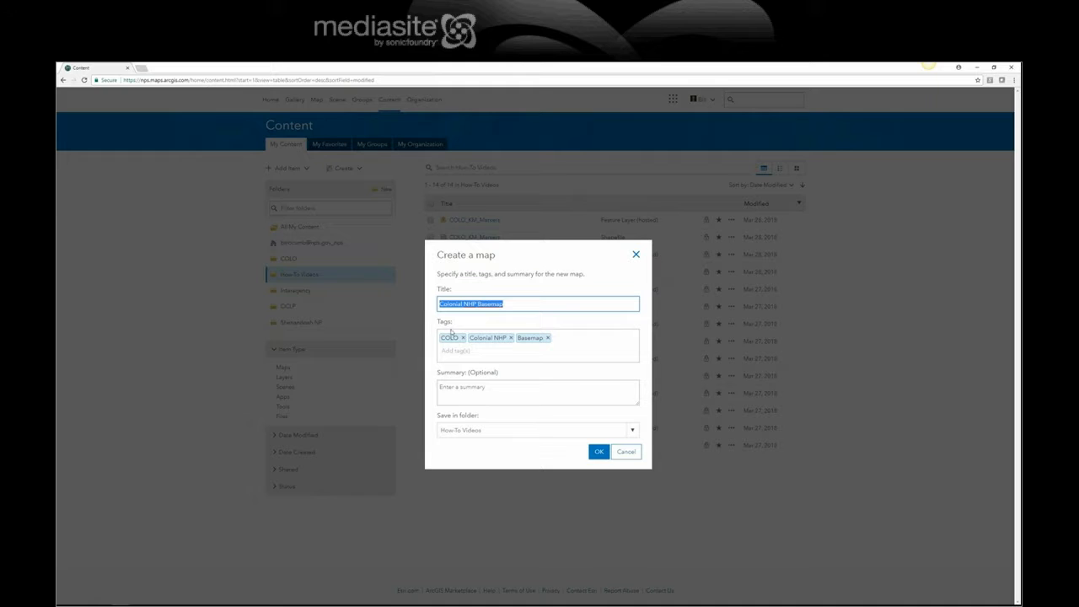
left_click(472, 400)
key("ctrl+v")
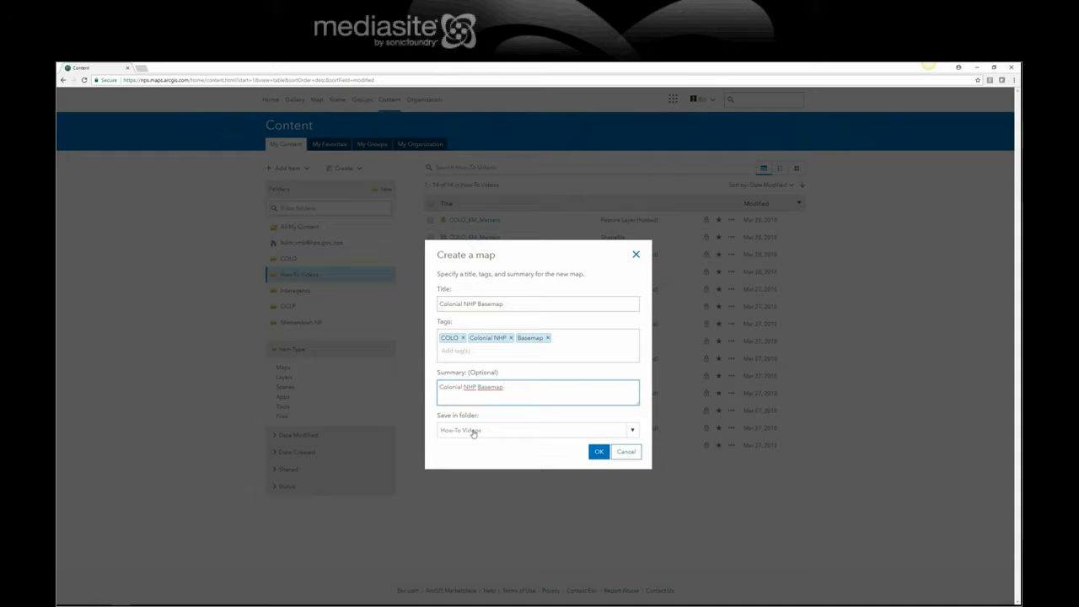
left_click(597, 454)
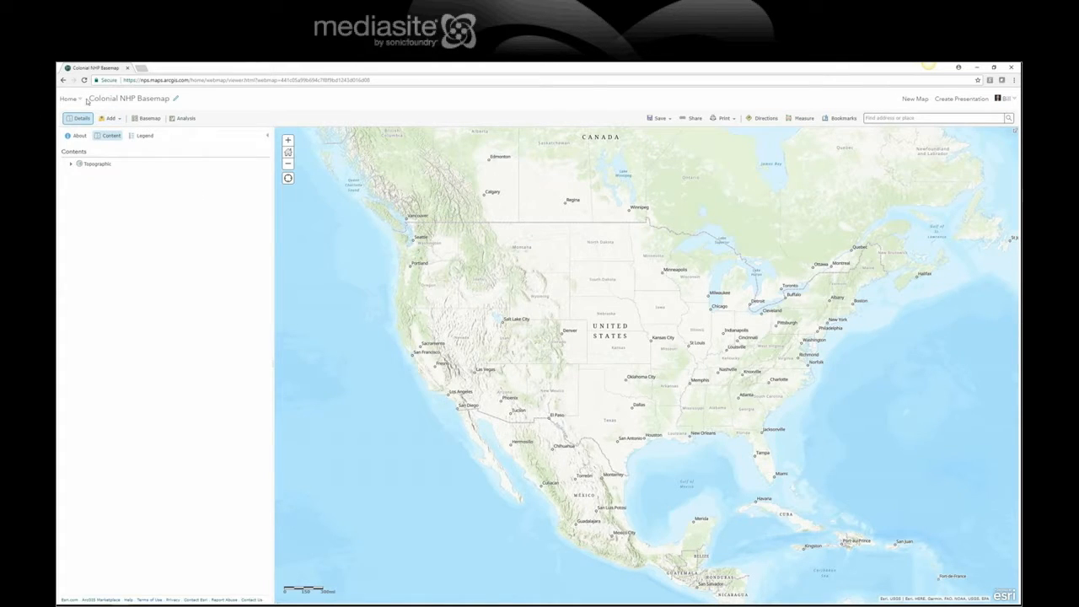
left_click_drag(88, 101, 177, 106)
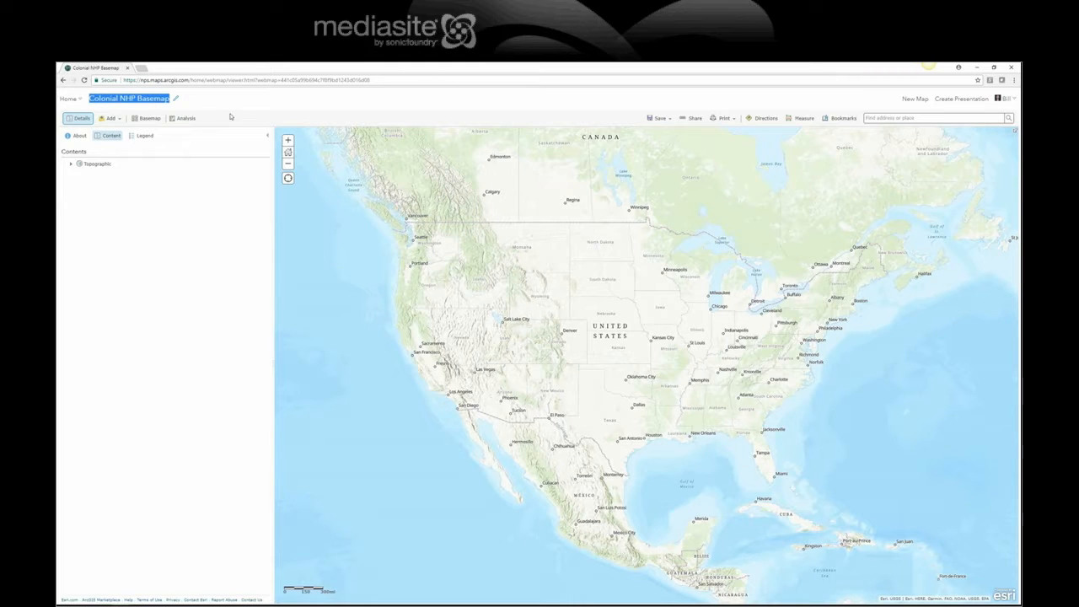
left_click(186, 238)
- Open the layer search for the map and limit it to My Content
left_click(117, 121)
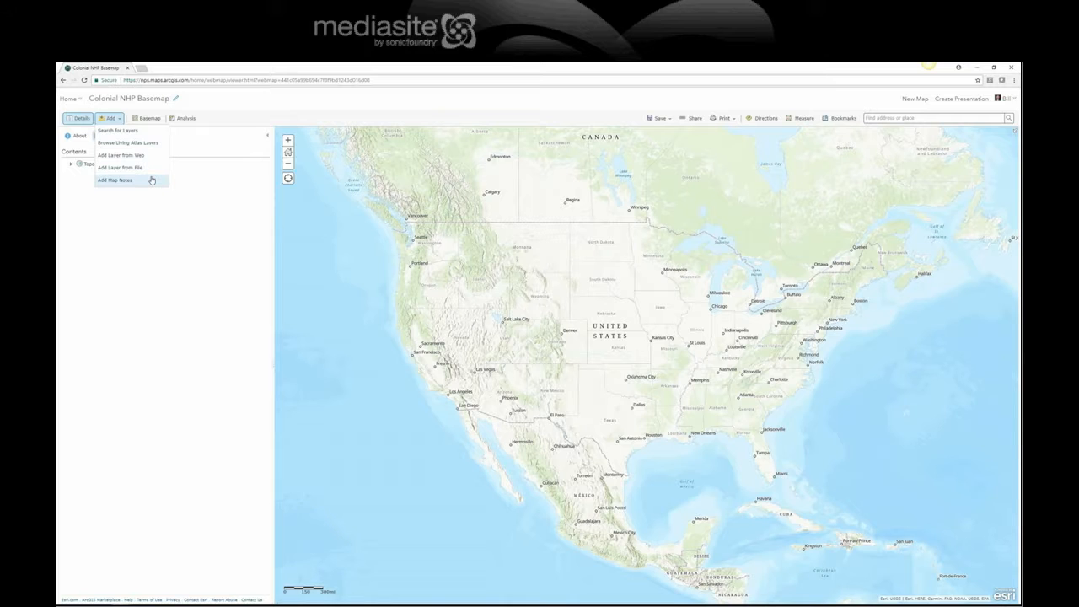
left_click(127, 132)
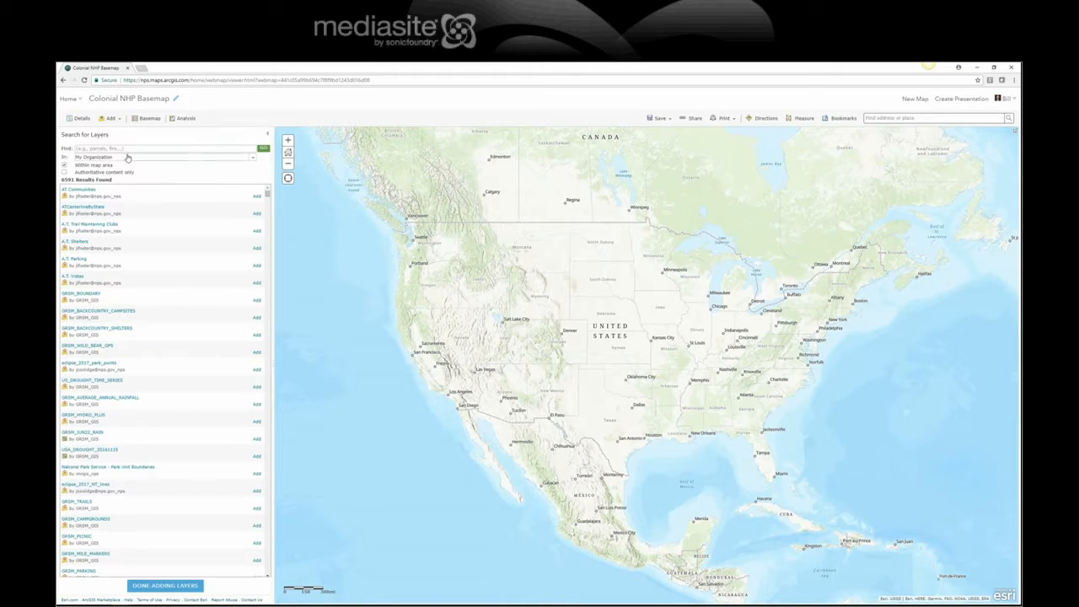
left_click(114, 149)
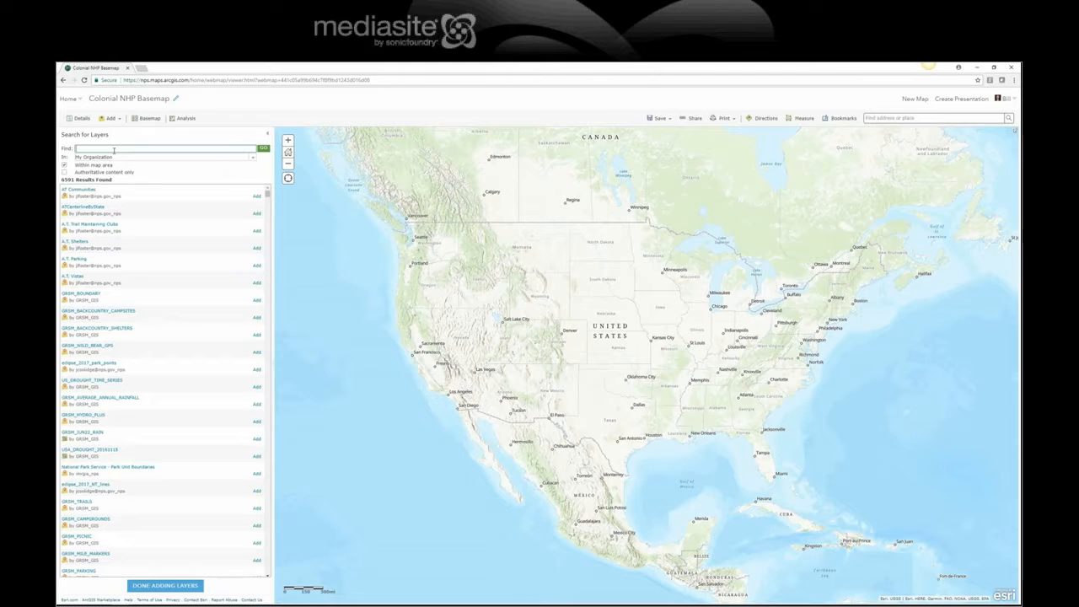
left_click(249, 158)
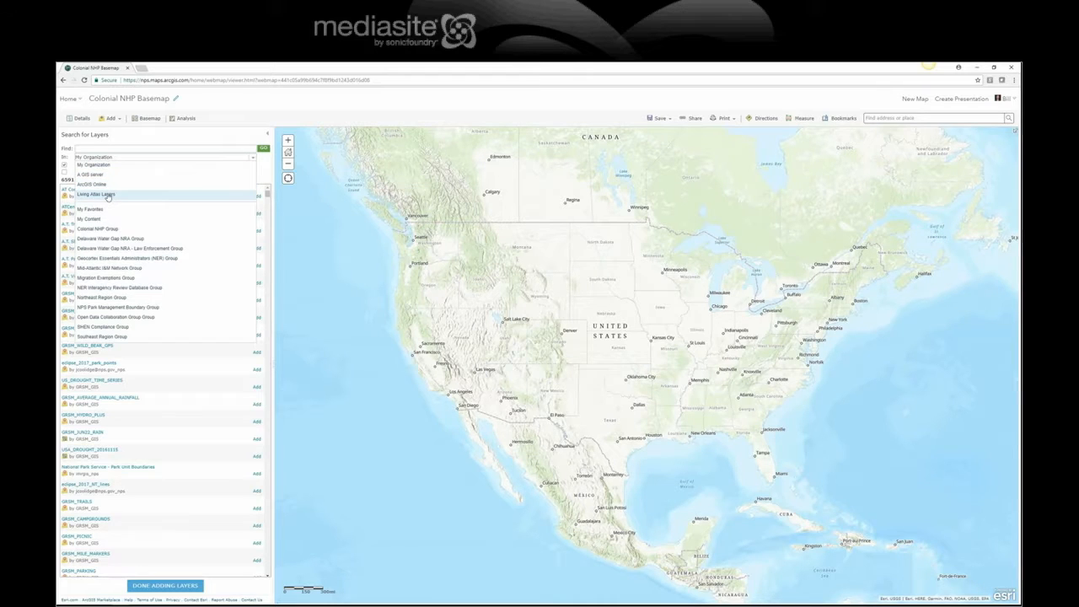
left_click(93, 221)
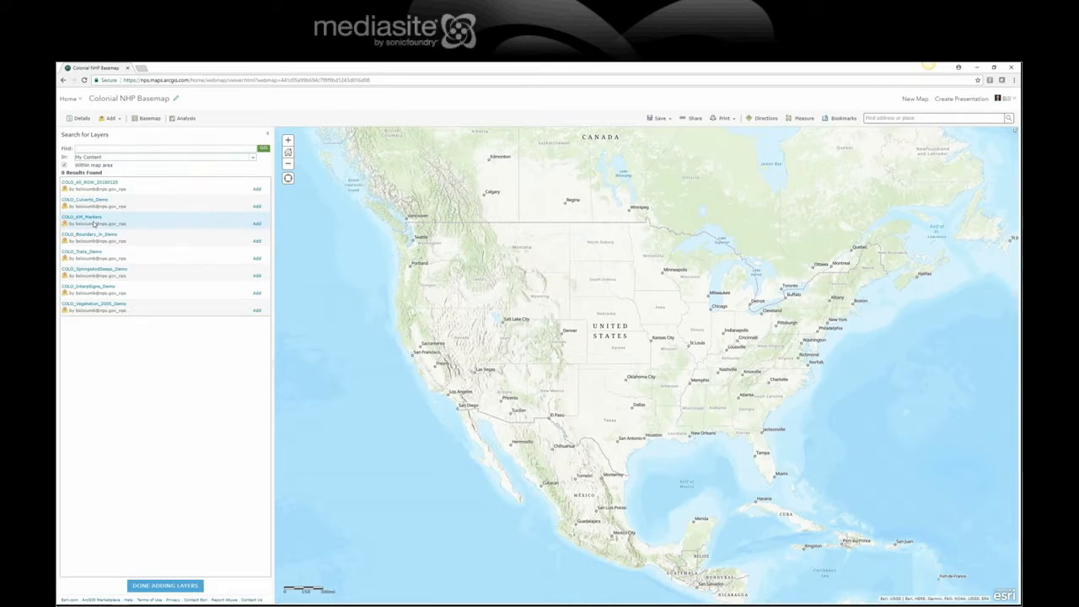
- Add the COLO_Boundary_In_Demo, COLO_Trails_Demo, COLO_Culverts_Demo and COLO_InterpSigns_Demo layers to the map and finish adding layers
left_click(257, 241)
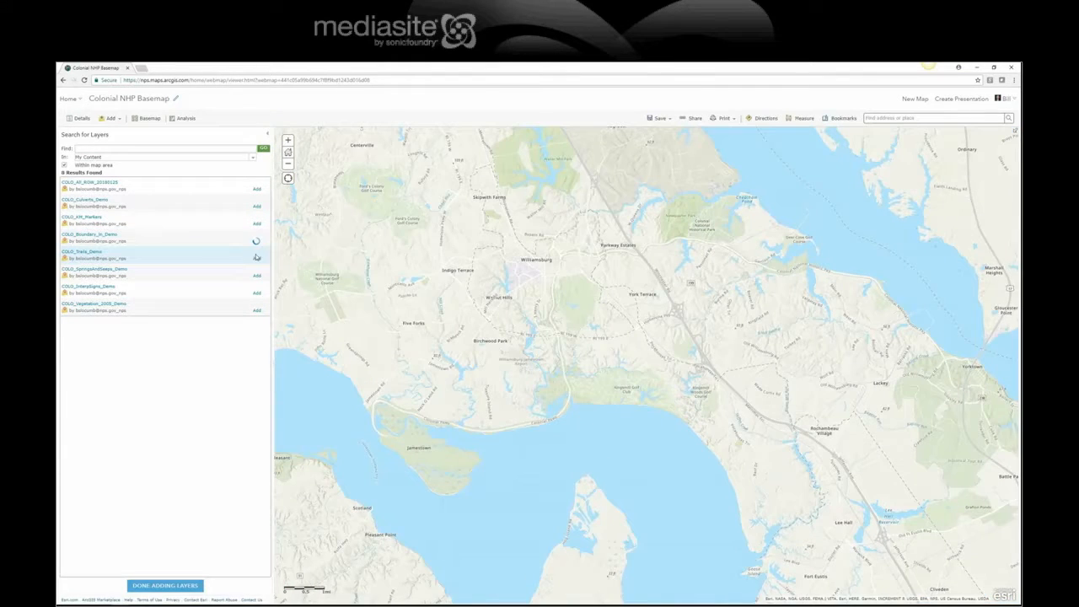
left_click(255, 259)
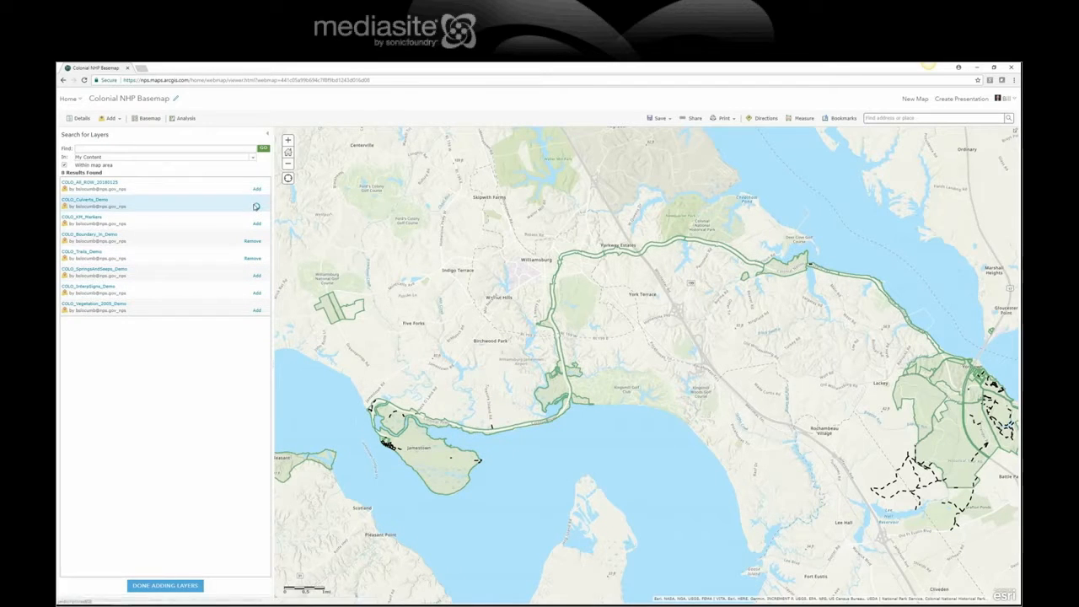
left_click(254, 208)
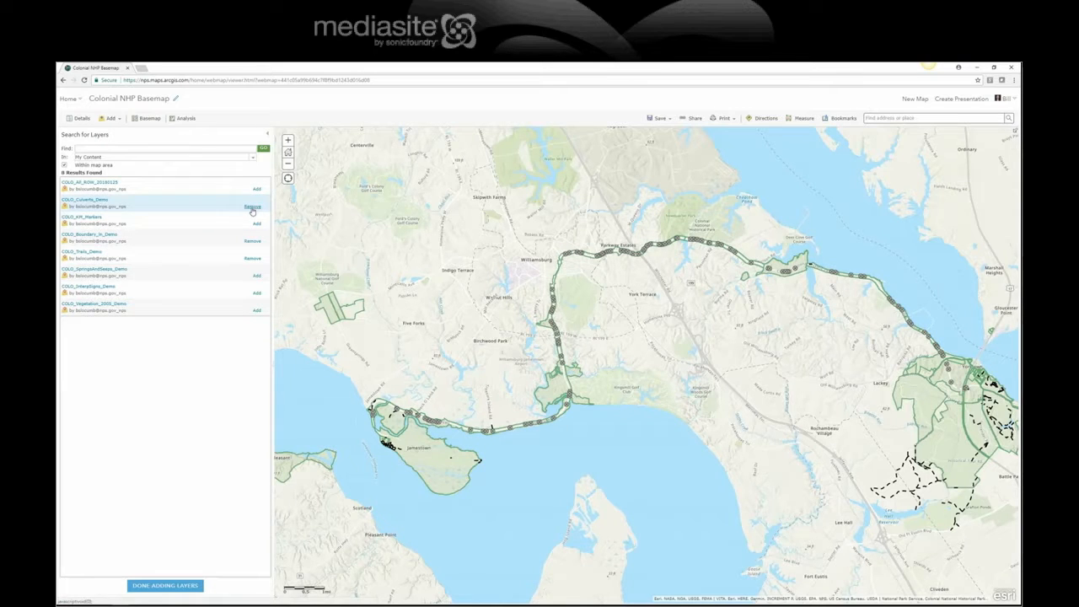
left_click(256, 295)
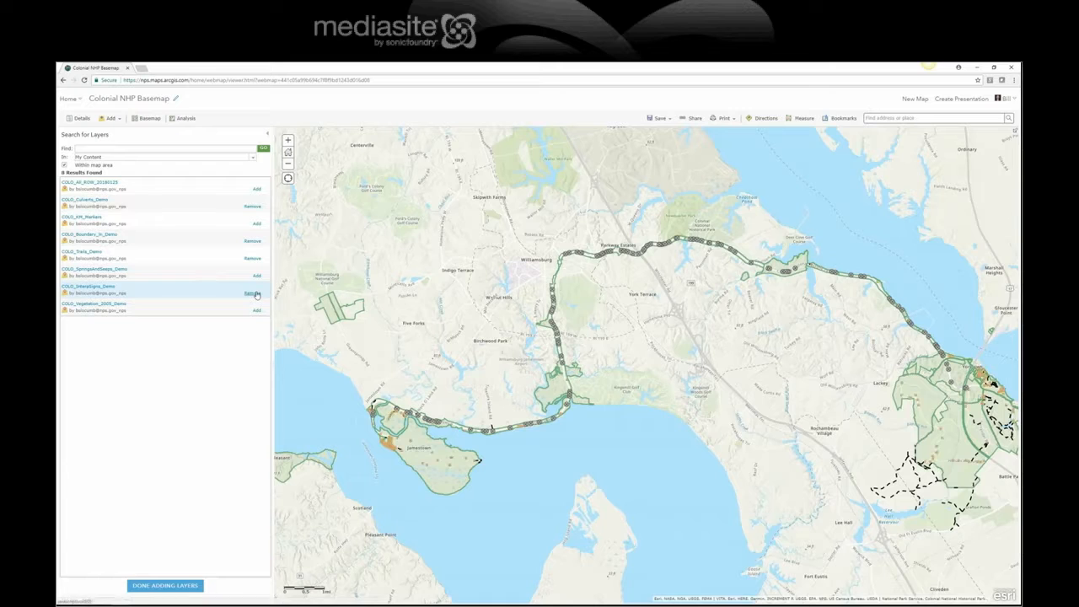
left_click(187, 586)
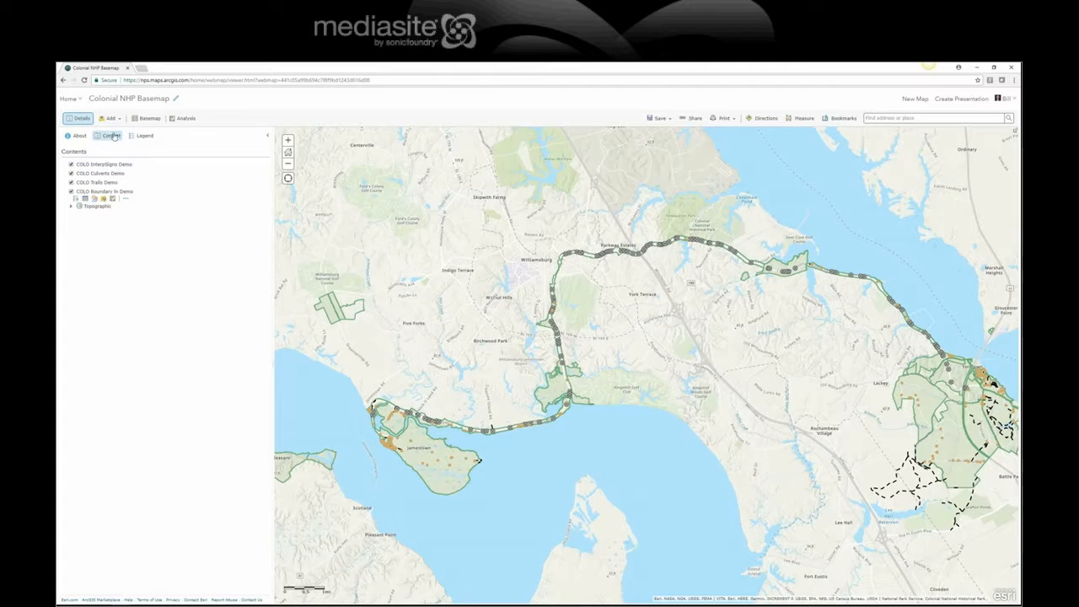
- Search for layers in My Content again and add the COLO_KM_Markers layer to the map
left_click(112, 119)
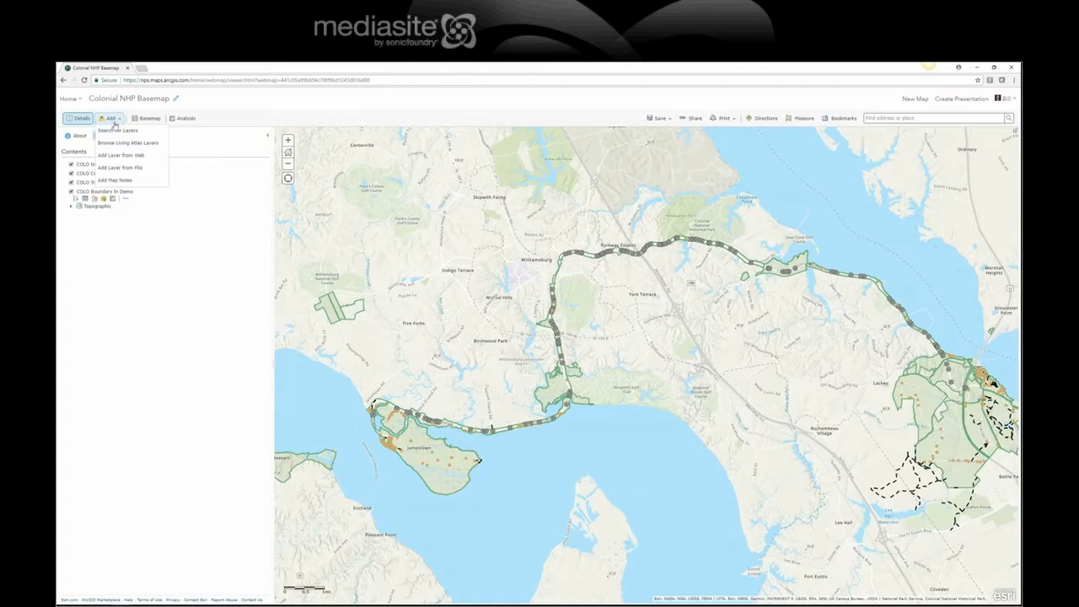
left_click(117, 131)
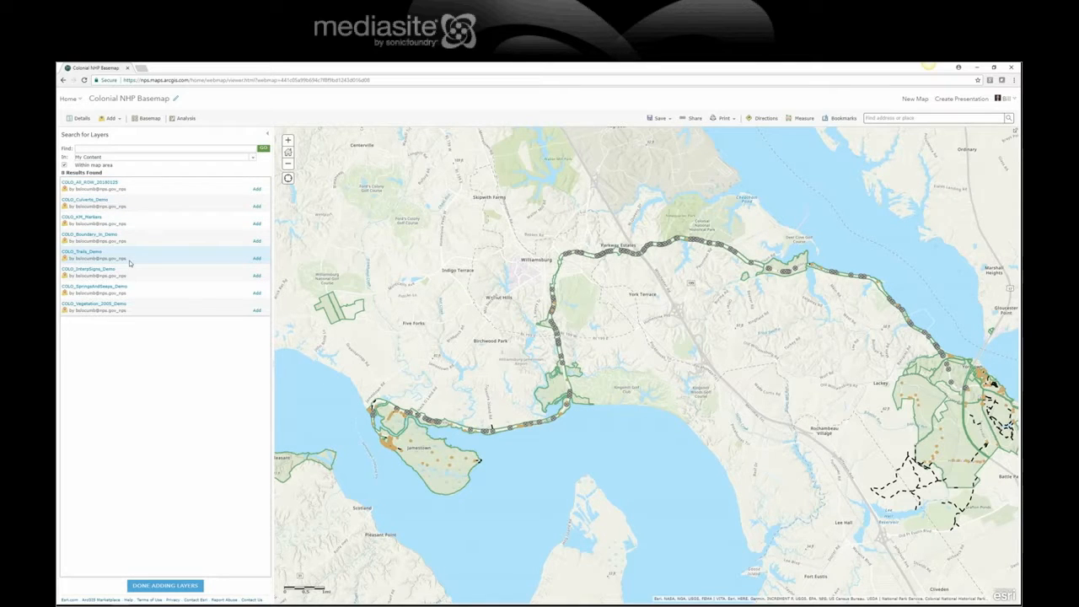
left_click(257, 224)
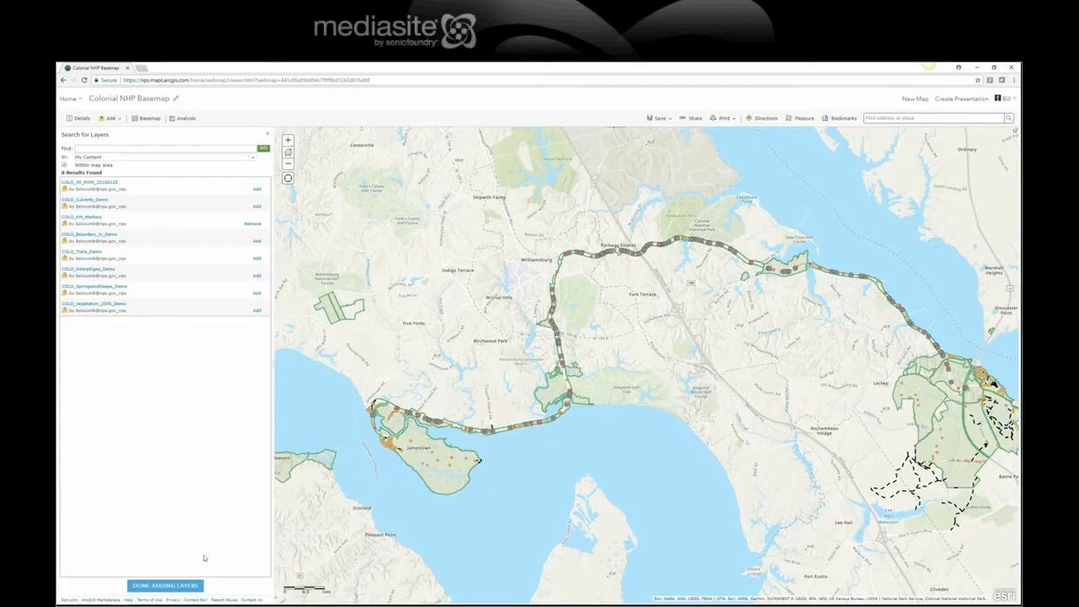
left_click(178, 588)
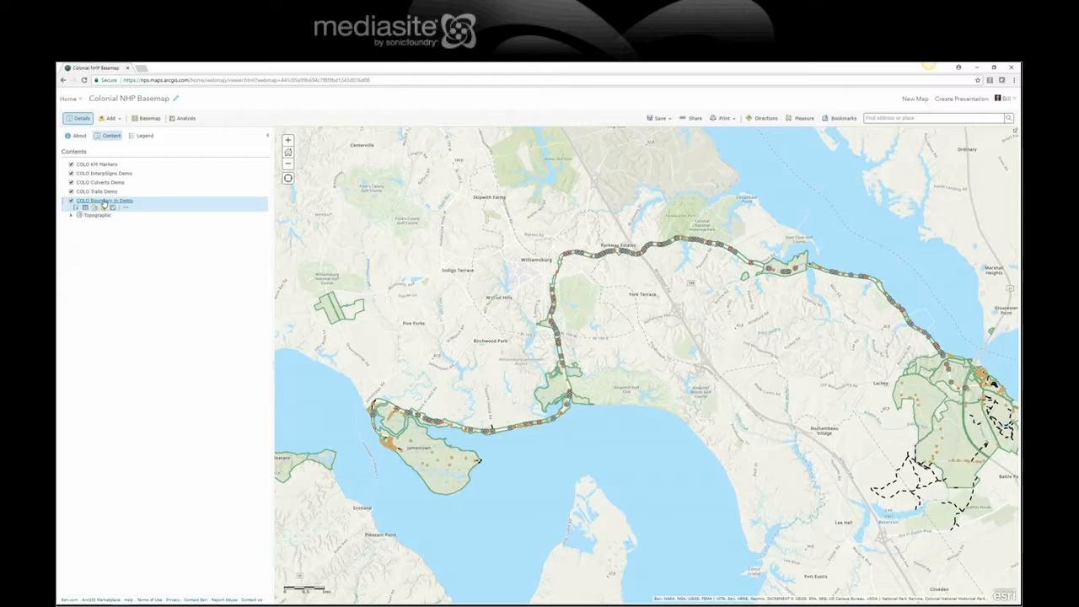
- Set the map extent to frame the whole park with its surroundings and save the map
left_click(287, 164)
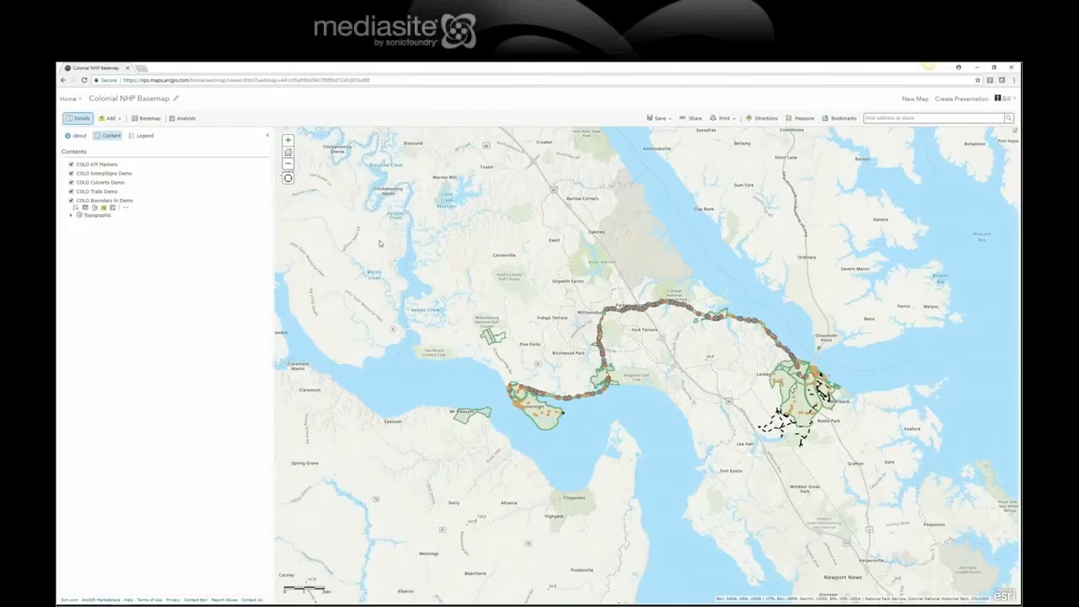
mouse_move(410, 249)
left_mouse_down()
mouse_move(762, 452)
mouse_move(890, 477)
left_mouse_up()
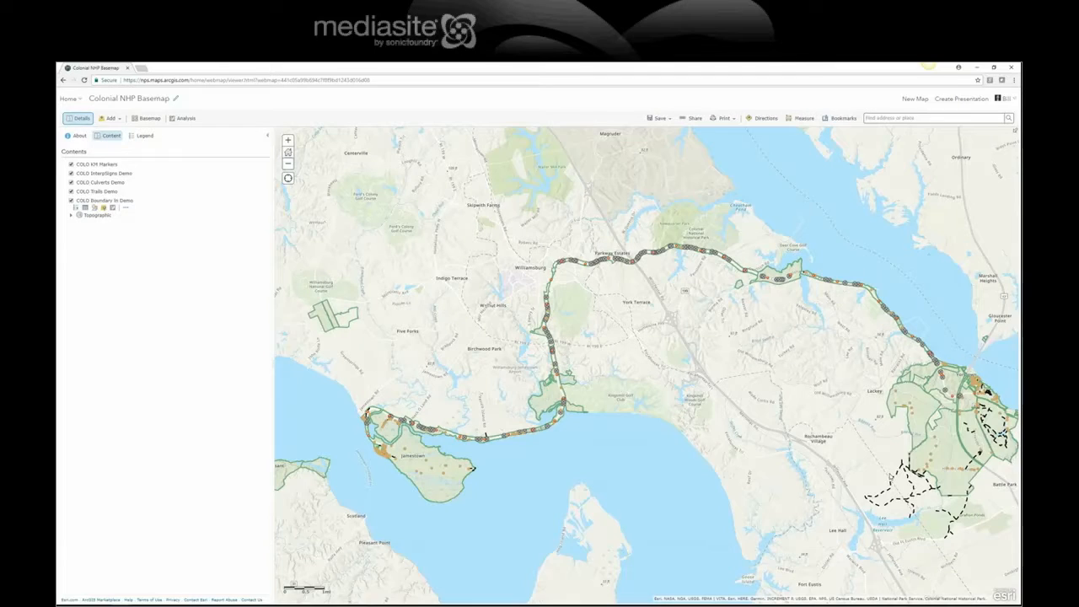
left_click(287, 164)
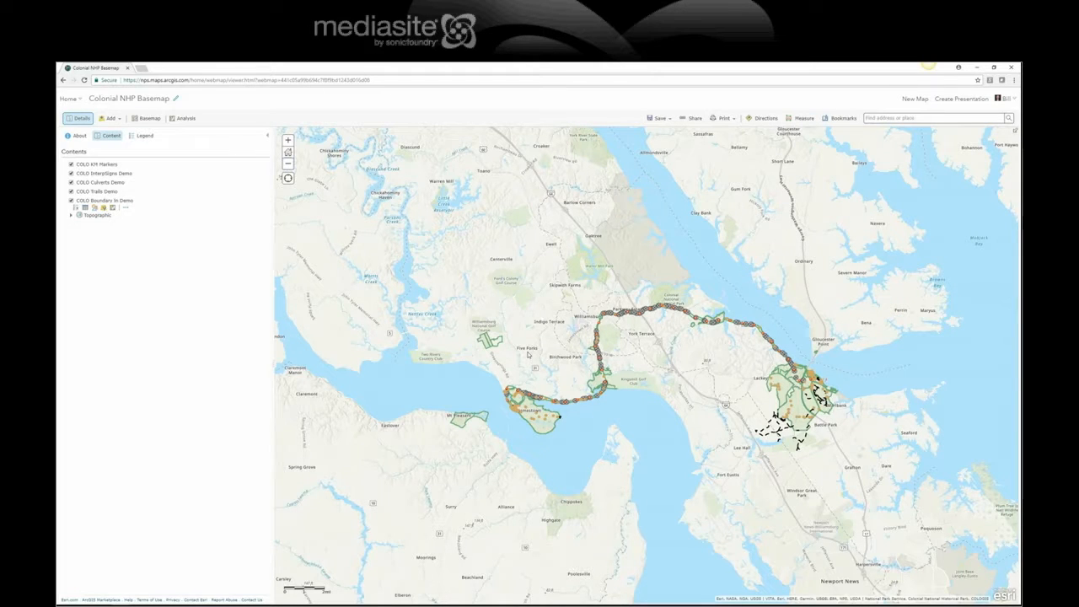
left_click(658, 119)
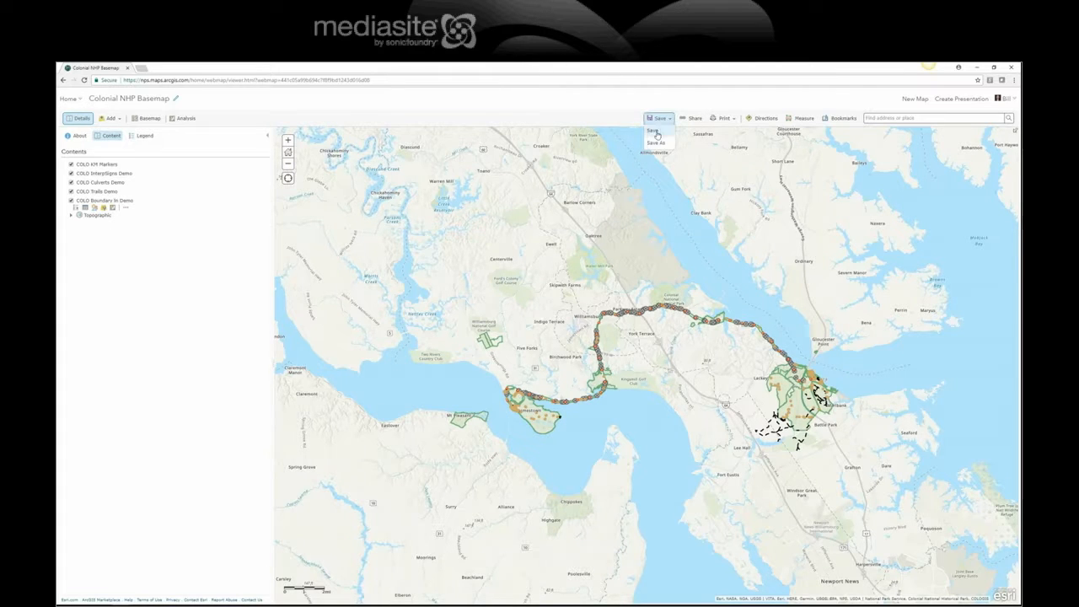
left_click(654, 131)
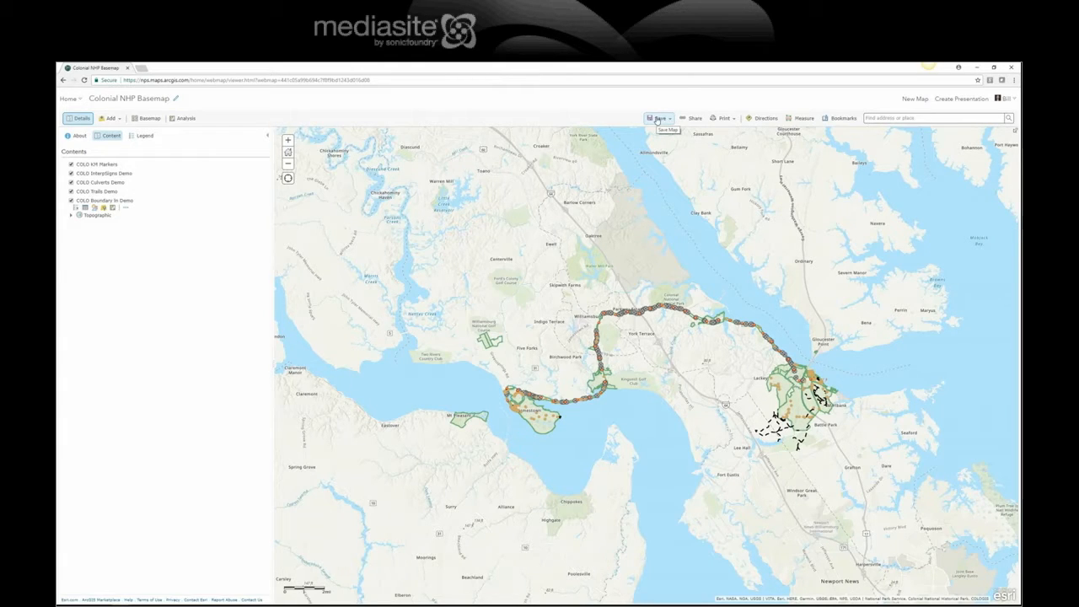
- View the boundary pop-up for Jamestown Island and close it
left_click(542, 428)
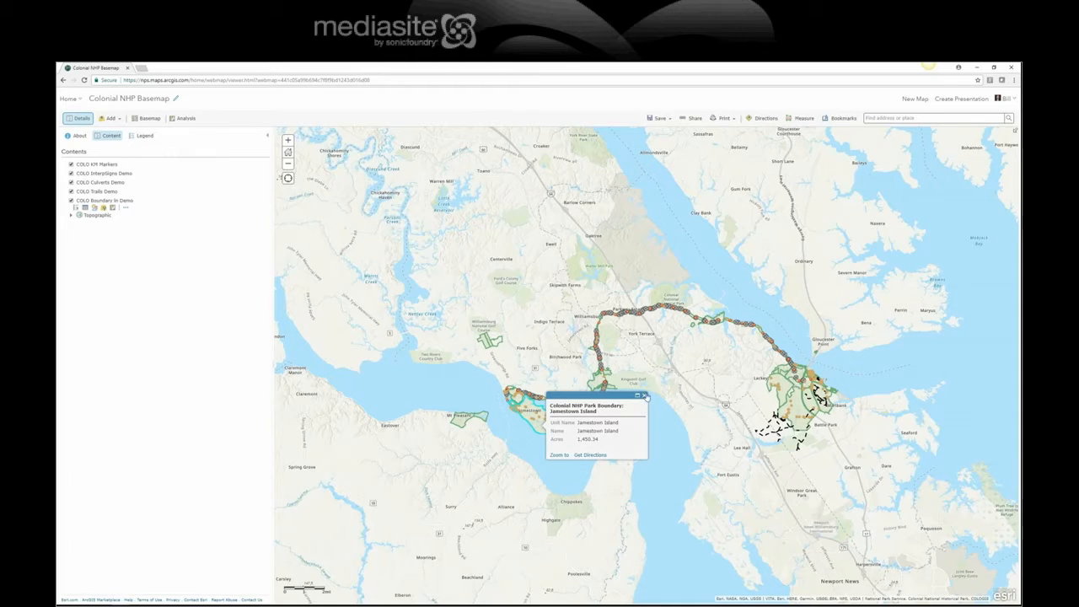
left_click(644, 396)
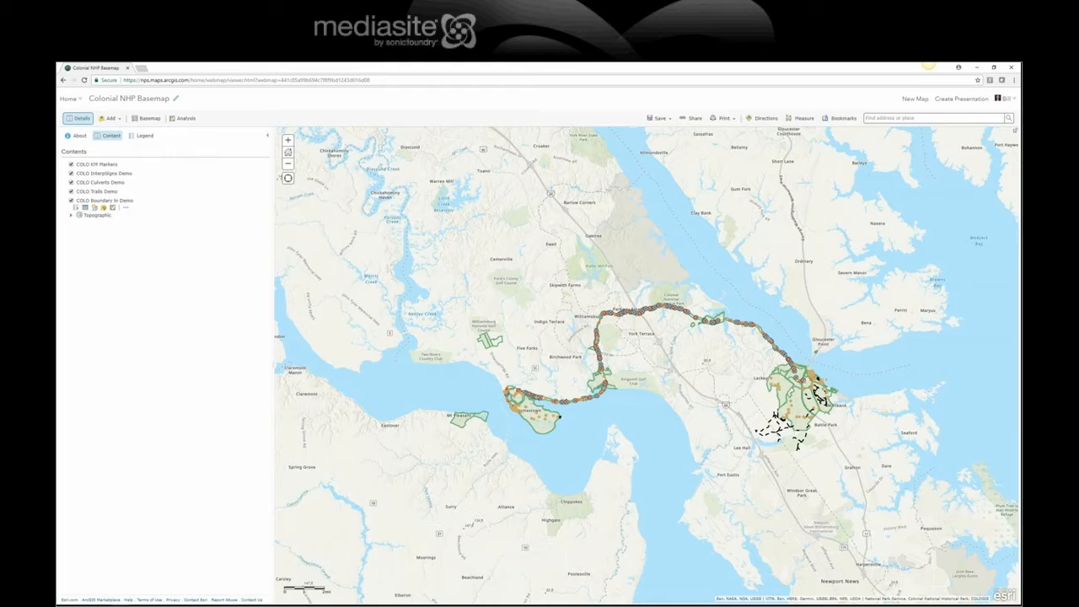